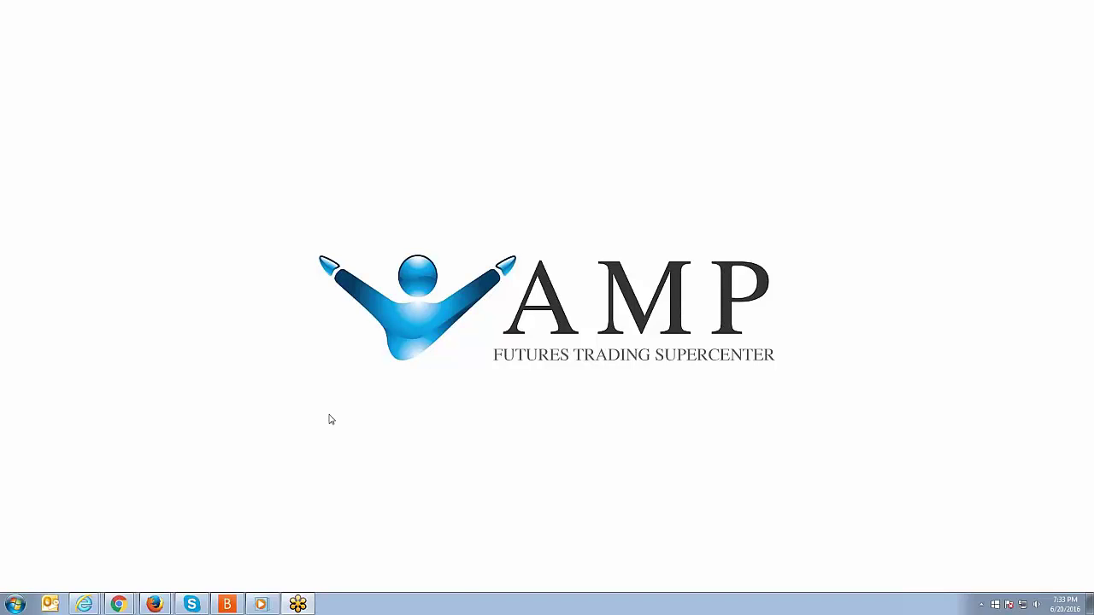
Step: Switch to the CQG M window open in Internet Explorer
mouse_move(126, 605)
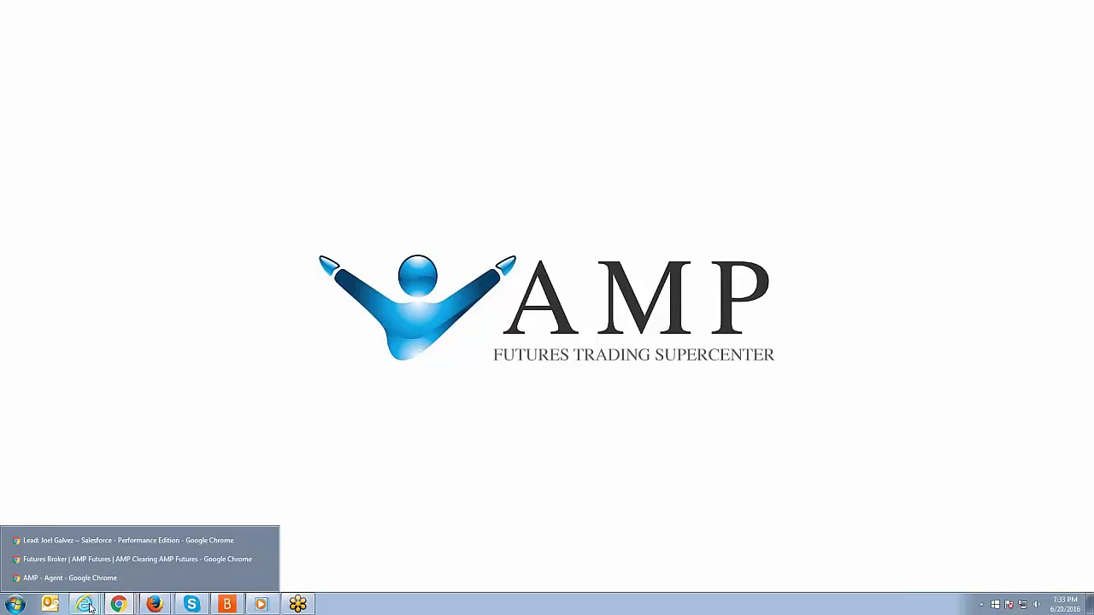
mouse_move(88, 605)
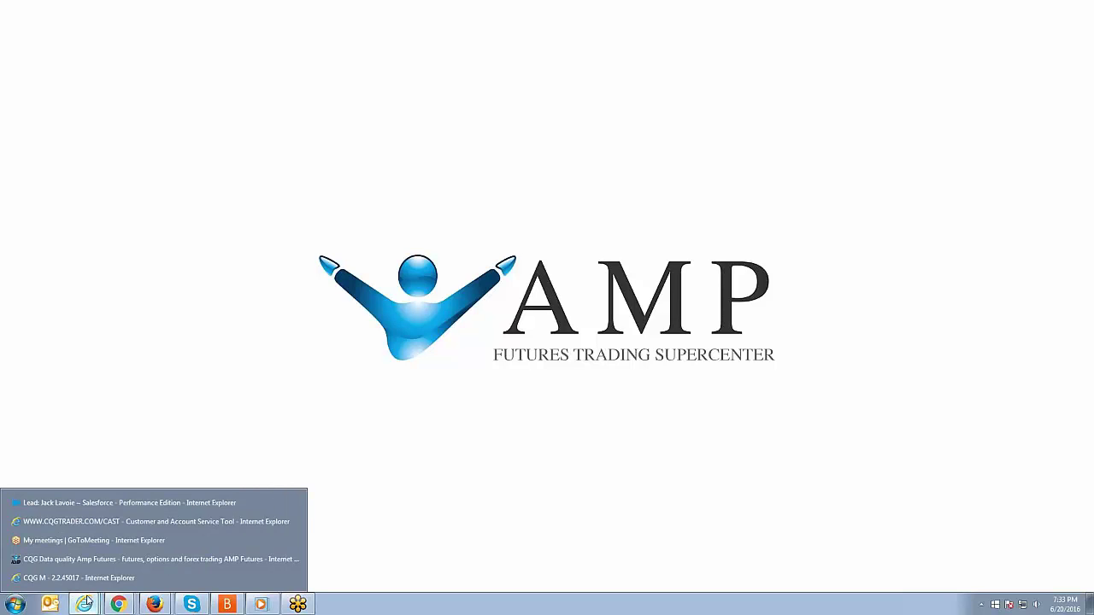
click(79, 579)
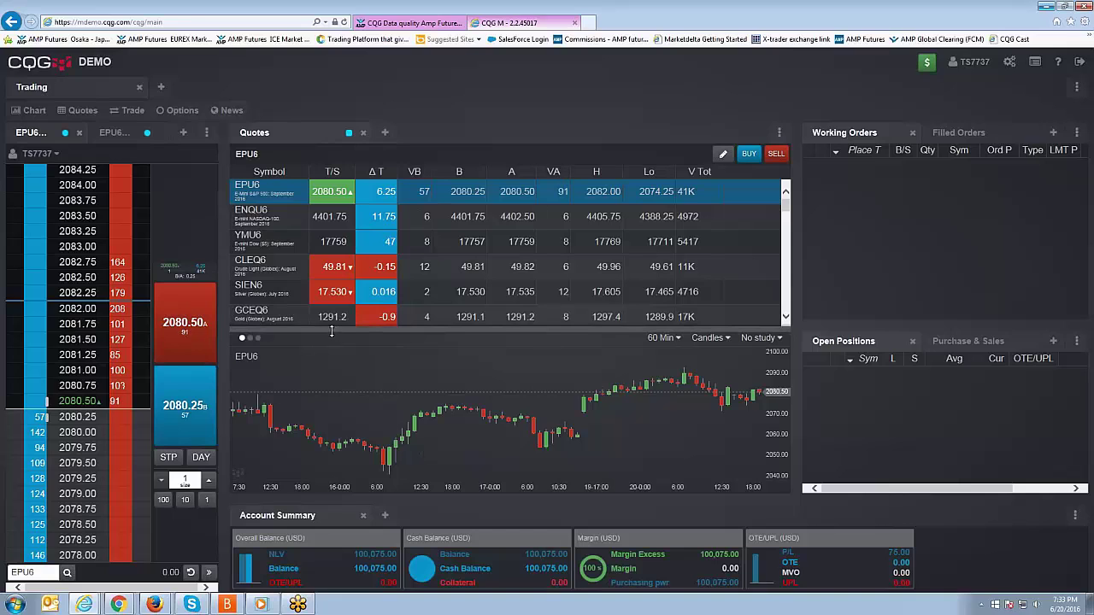
Step: View the EPU6 traded volume comparison below the quotes and return to the price chart
drag(332, 332, 331, 330)
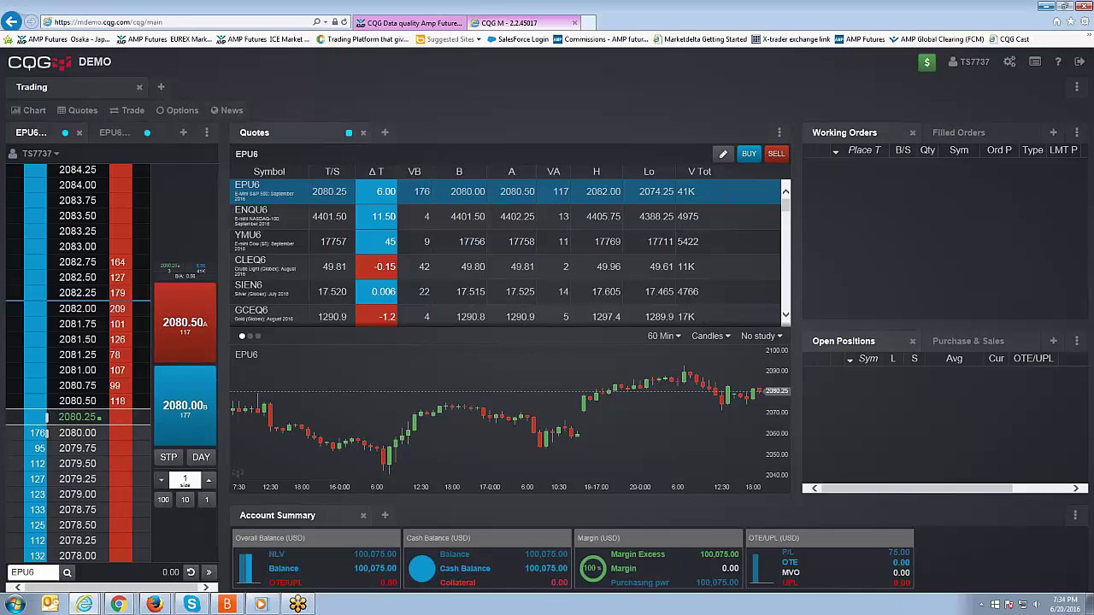
click(250, 337)
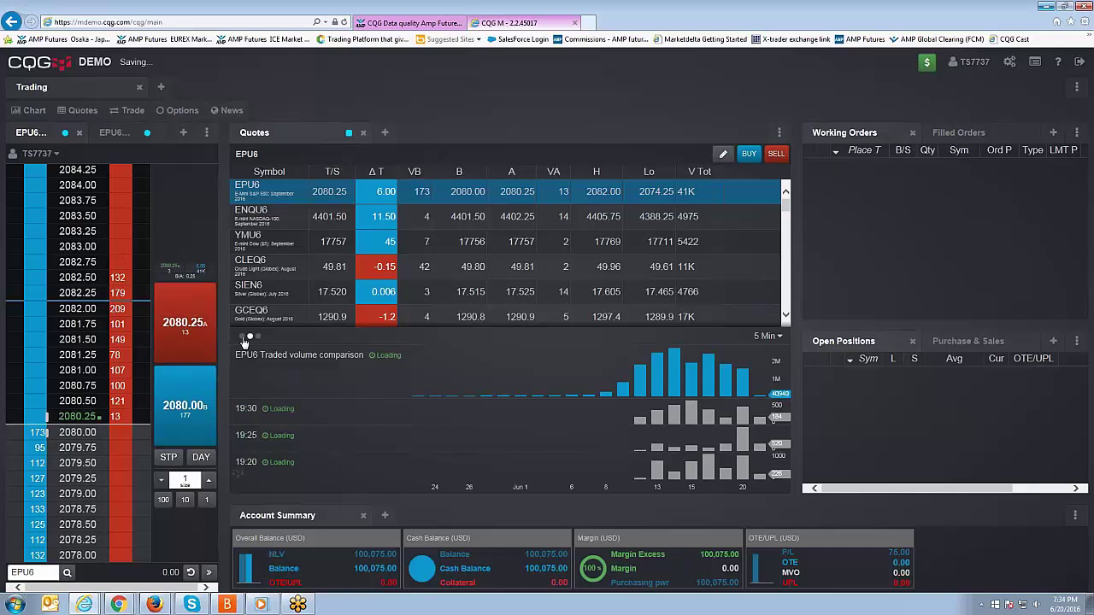
click(243, 338)
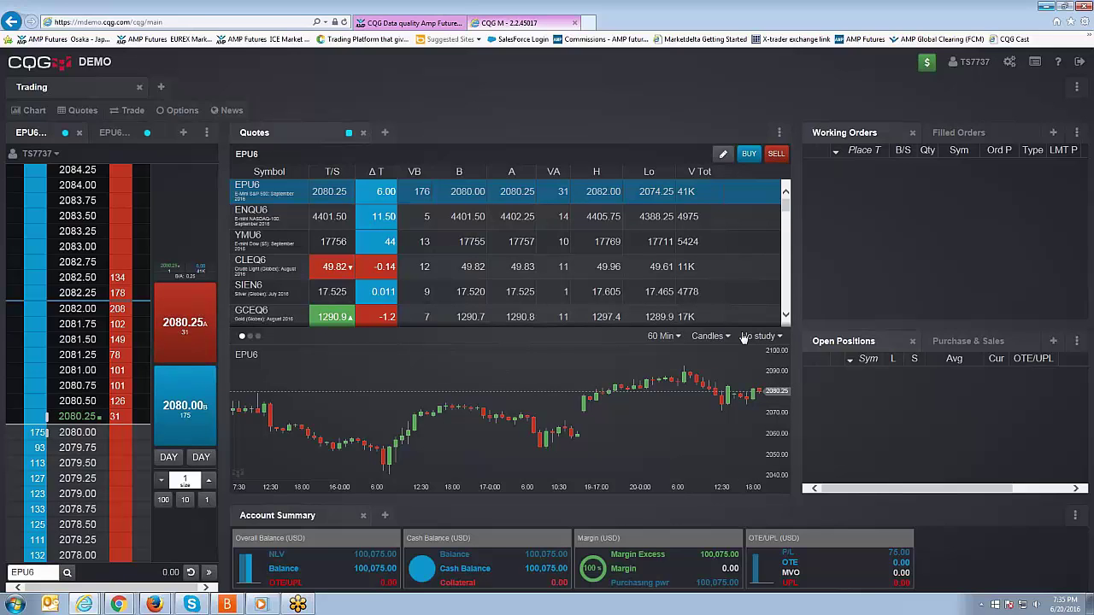
Step: Set the EPU6 price chart's interval to 1 Min and finally to 5 Min
click(679, 338)
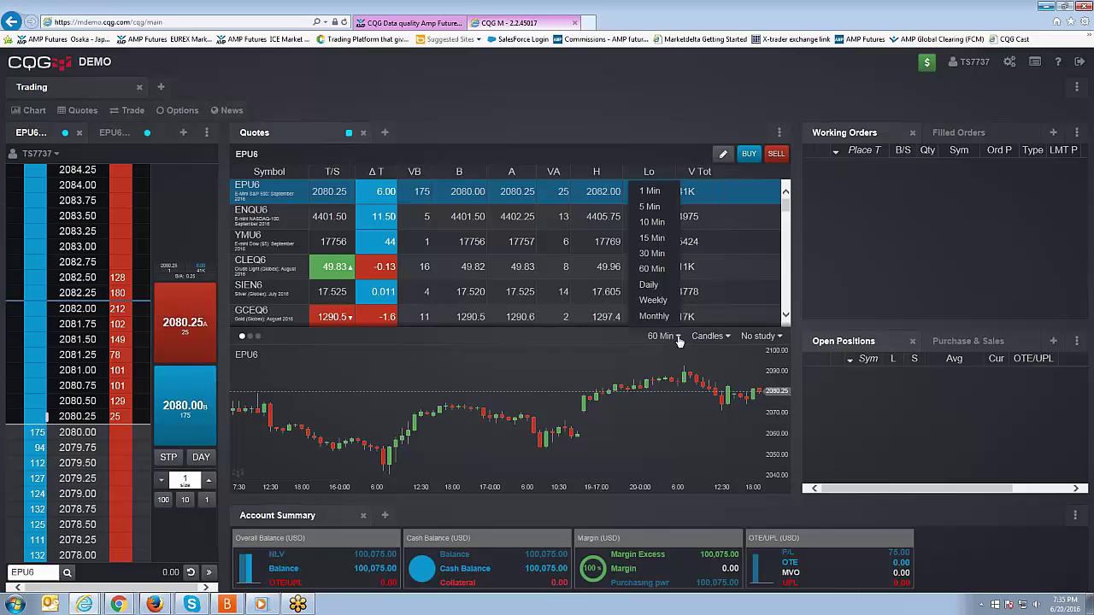
click(652, 193)
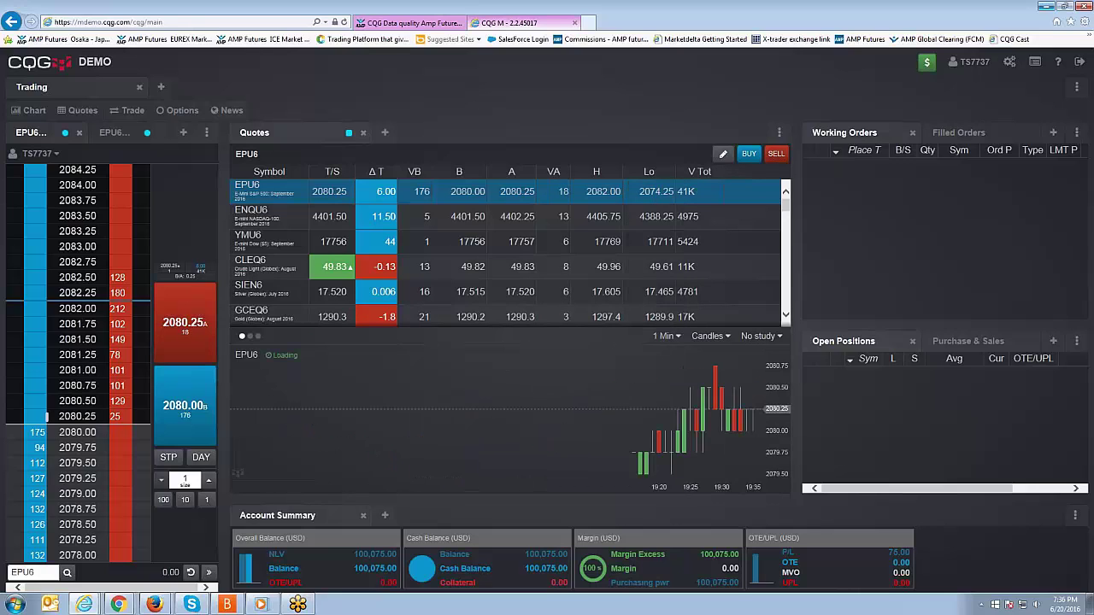
click(679, 337)
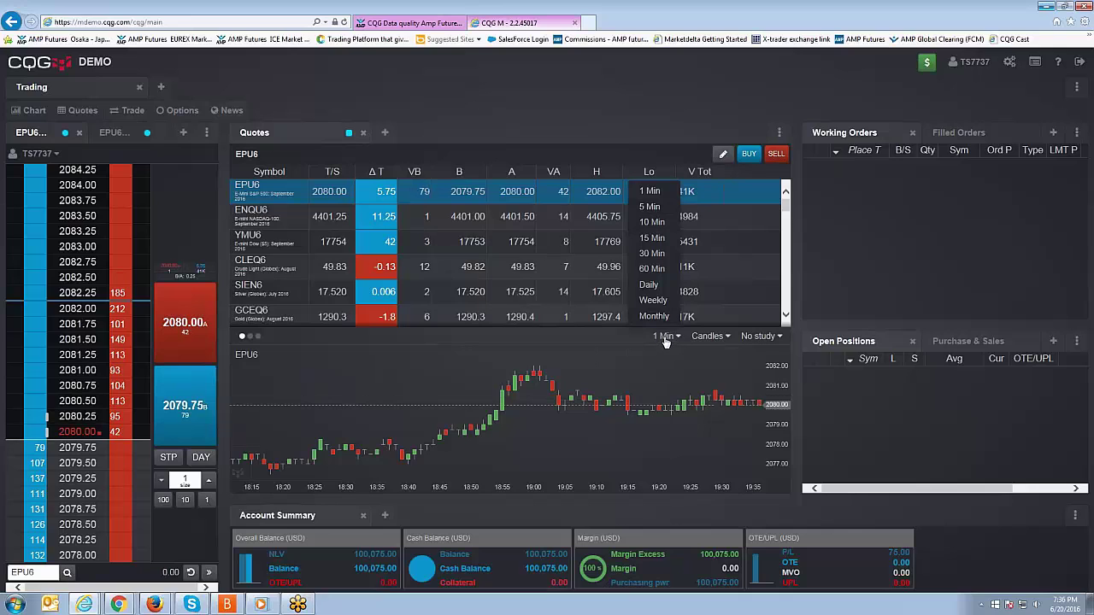
click(647, 206)
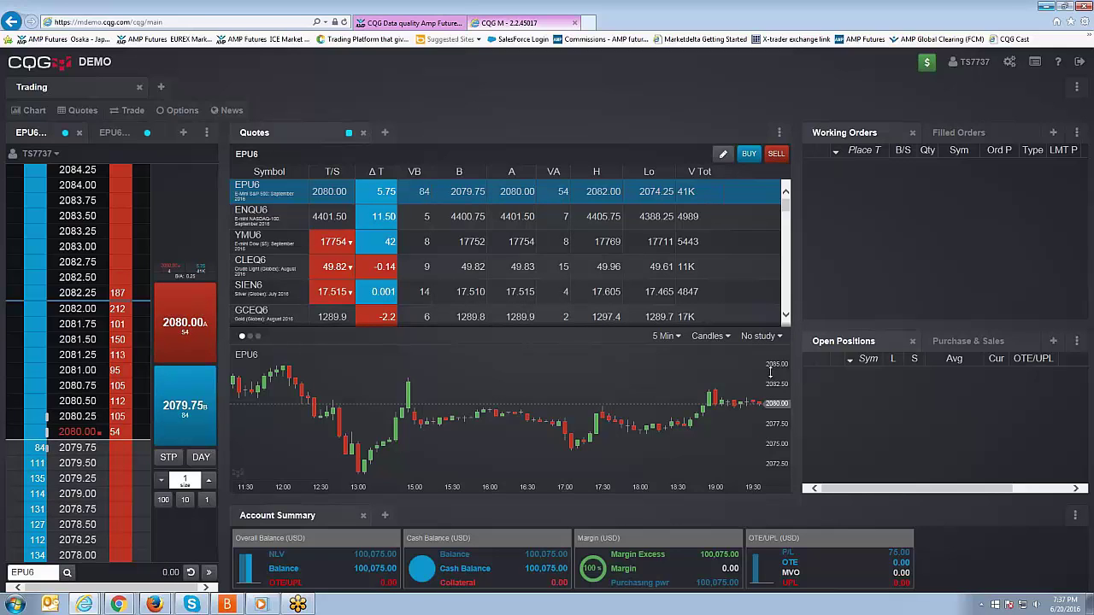
click(676, 338)
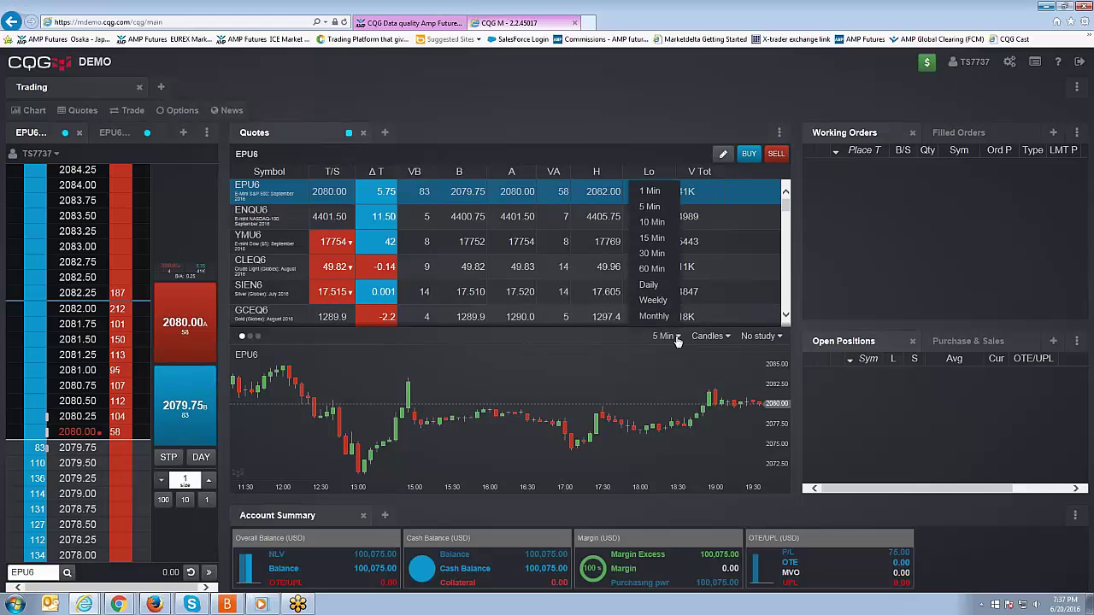
Step: Try the Hollow Candles, Bars, Line and Area styles on the EPU6 chart, and return it to Candles
click(709, 336)
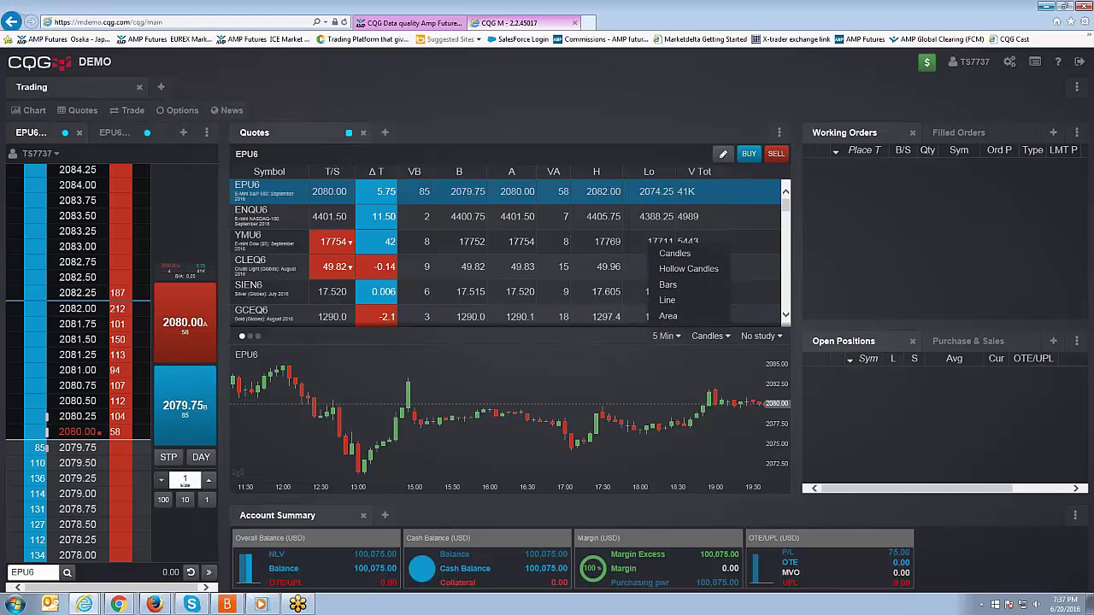
click(689, 268)
click(711, 339)
click(682, 287)
click(716, 339)
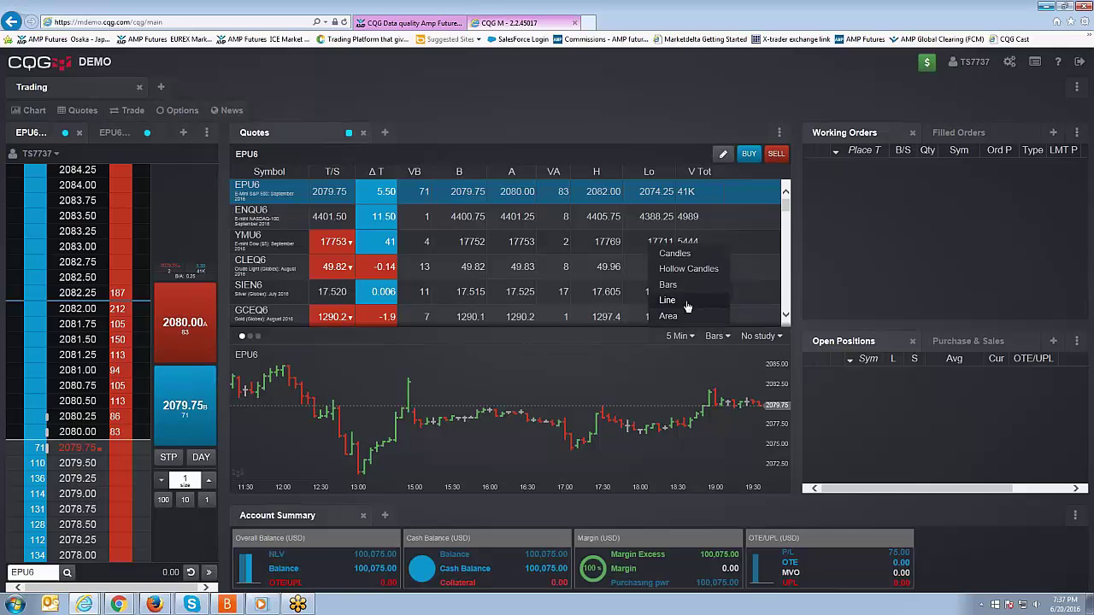
click(667, 300)
click(716, 338)
click(684, 317)
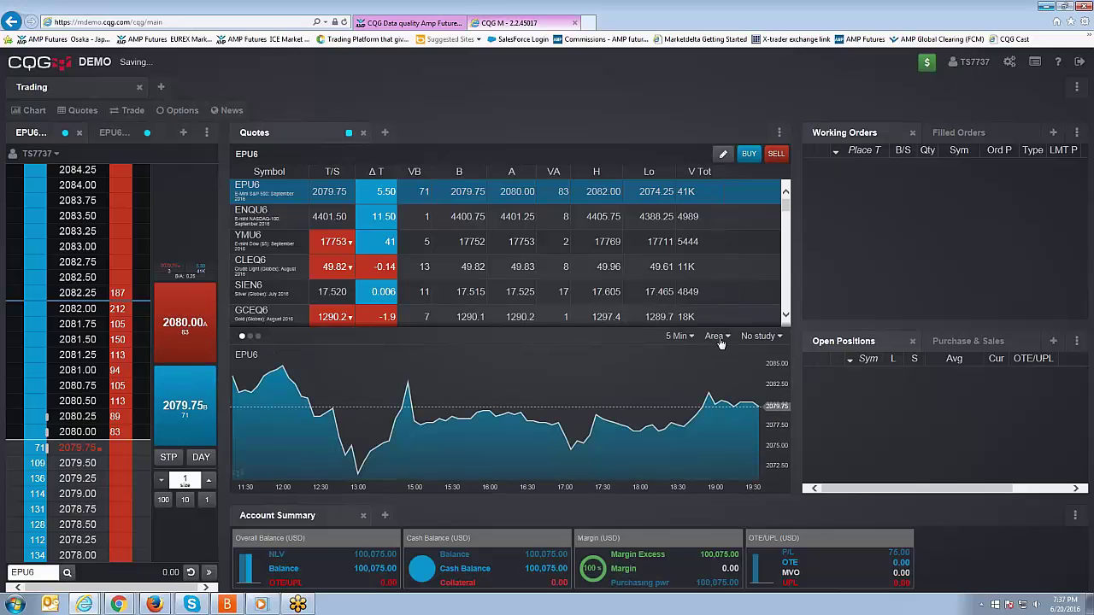
click(720, 339)
click(686, 256)
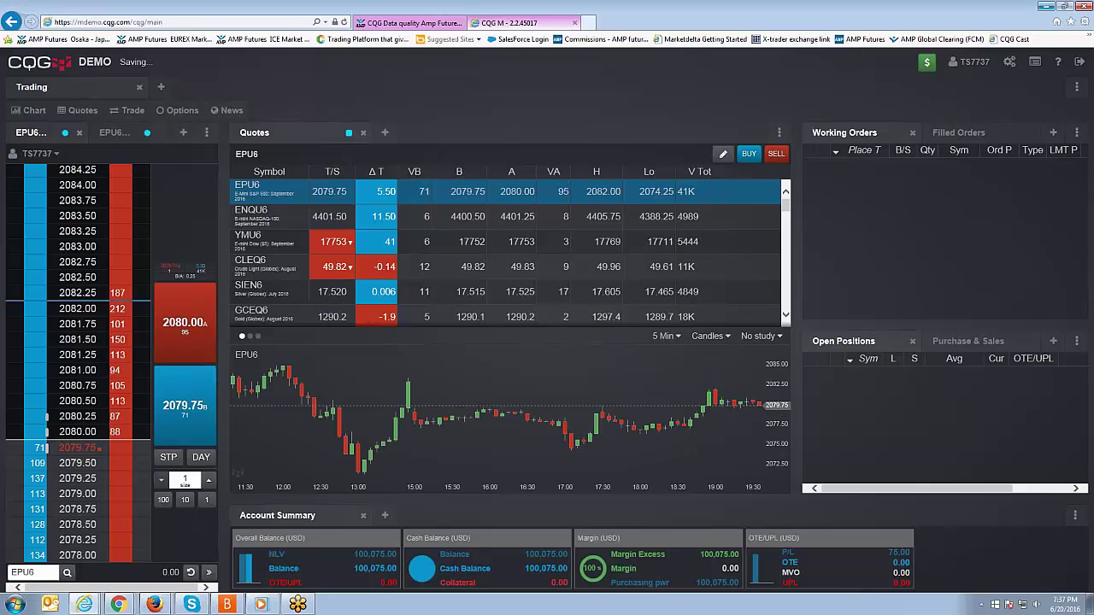
Step: Apply the MA and MAx studies to the EPU6 chart in turn, finishing with BBnds
click(779, 337)
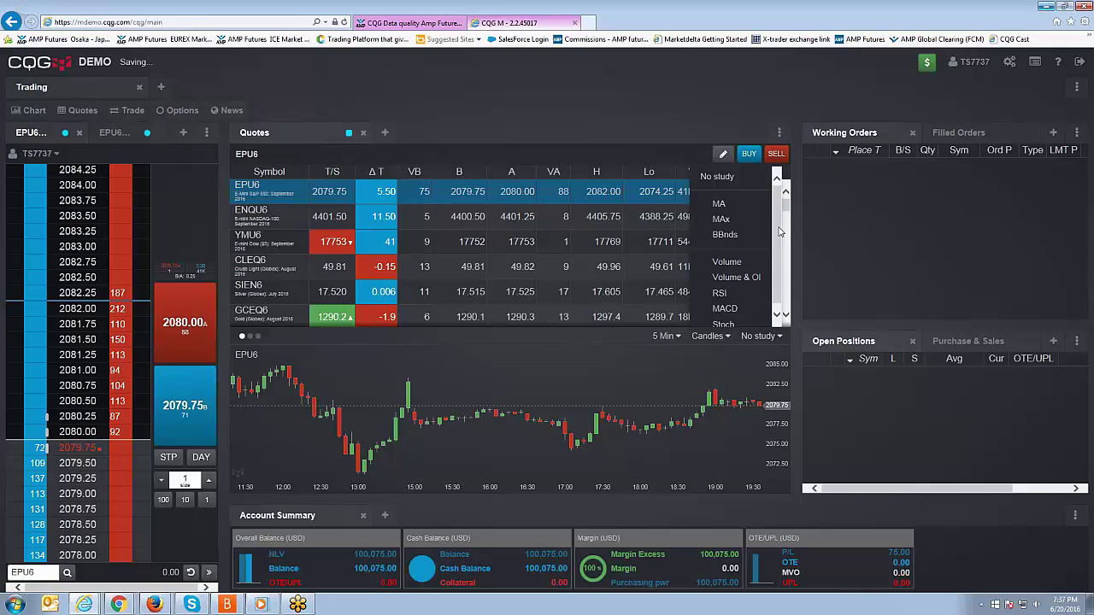
scroll(779, 235, down, 1)
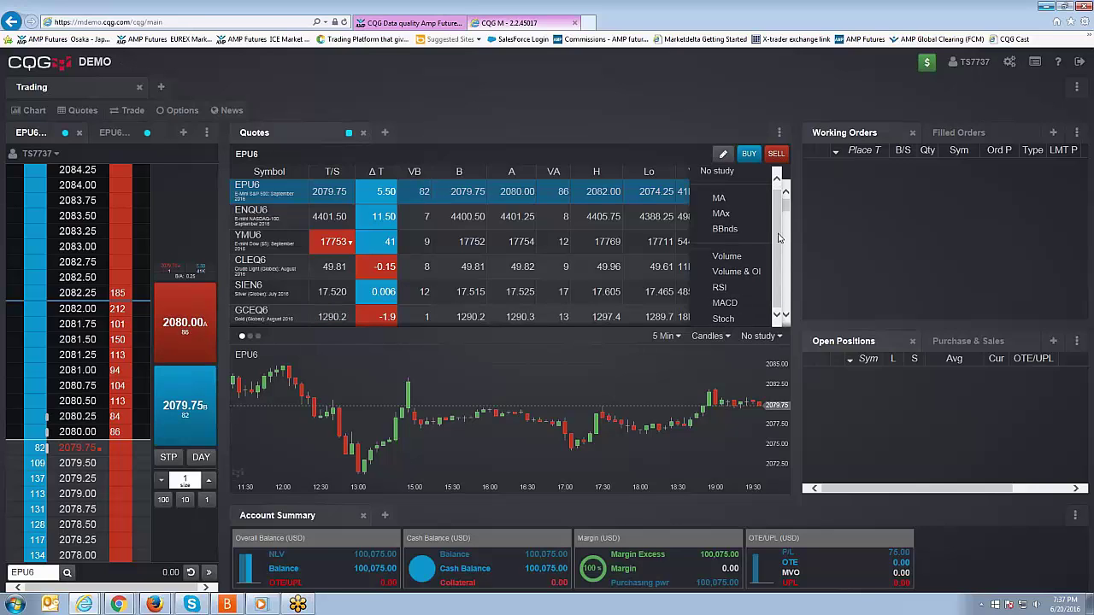
scroll(762, 260, up, 1)
click(718, 203)
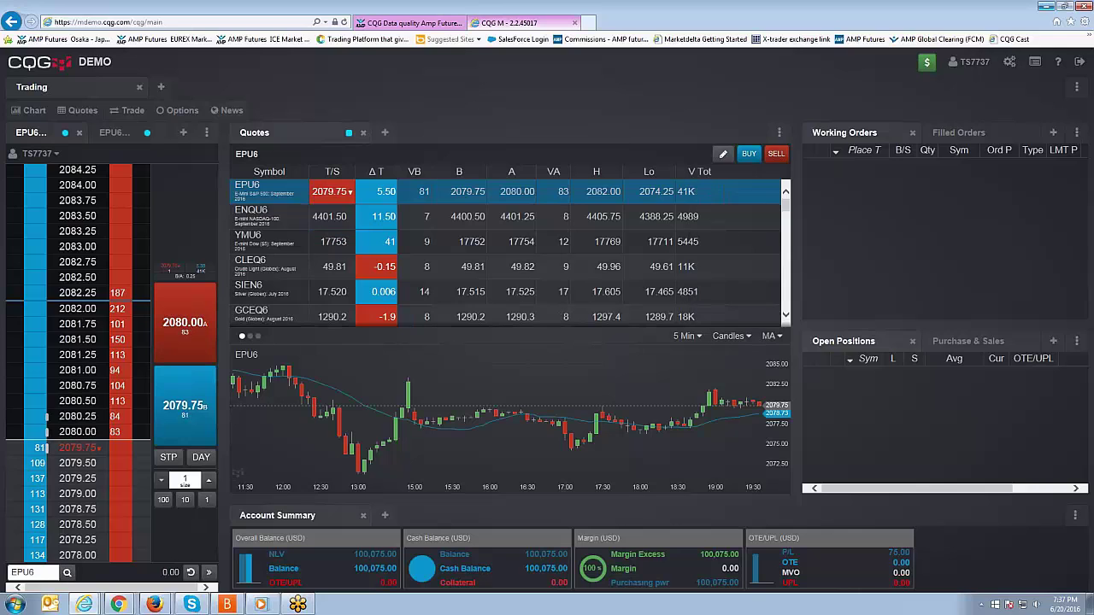
click(777, 336)
click(720, 219)
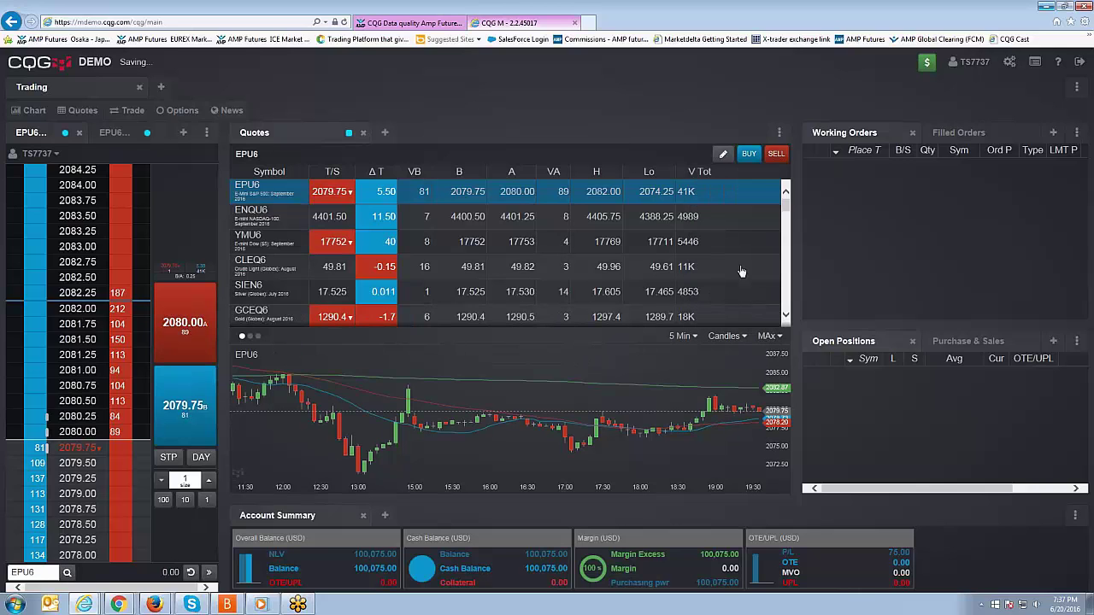
click(773, 336)
click(724, 234)
Step: Show Volume, Volume & OI, RSI and MACD in turn as the EPU6 chart's second study, finishing with Stoch alongside BBnds
click(769, 337)
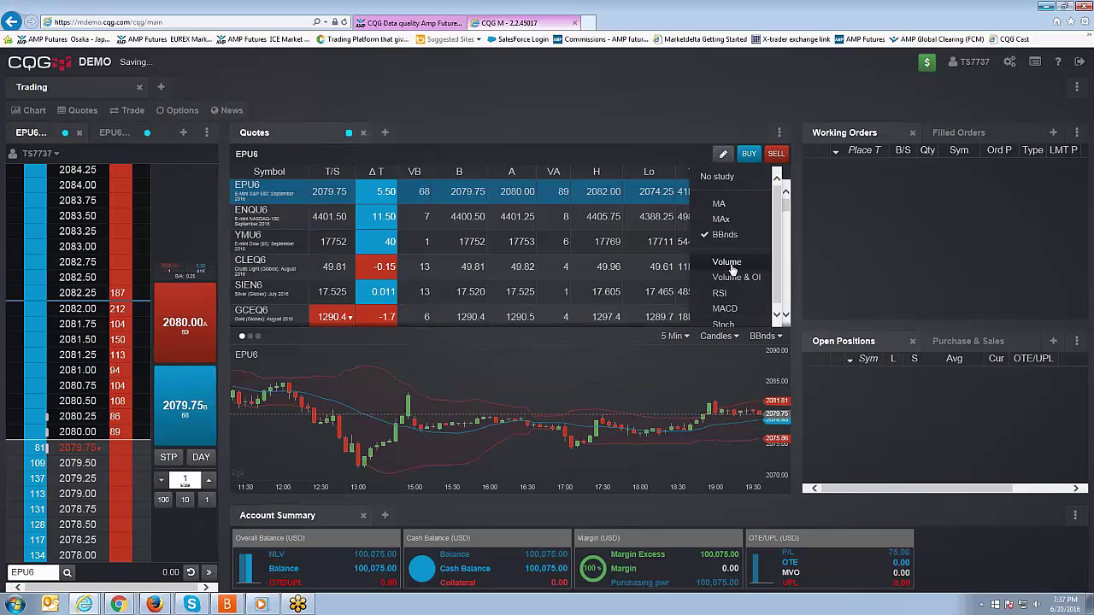
click(727, 262)
click(768, 340)
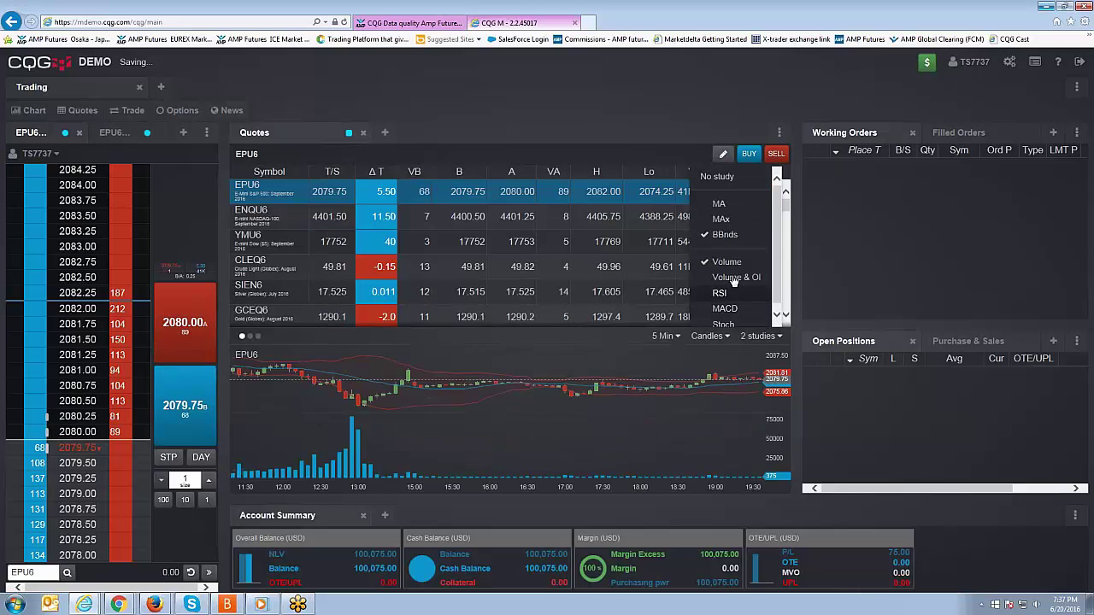
click(735, 277)
click(766, 336)
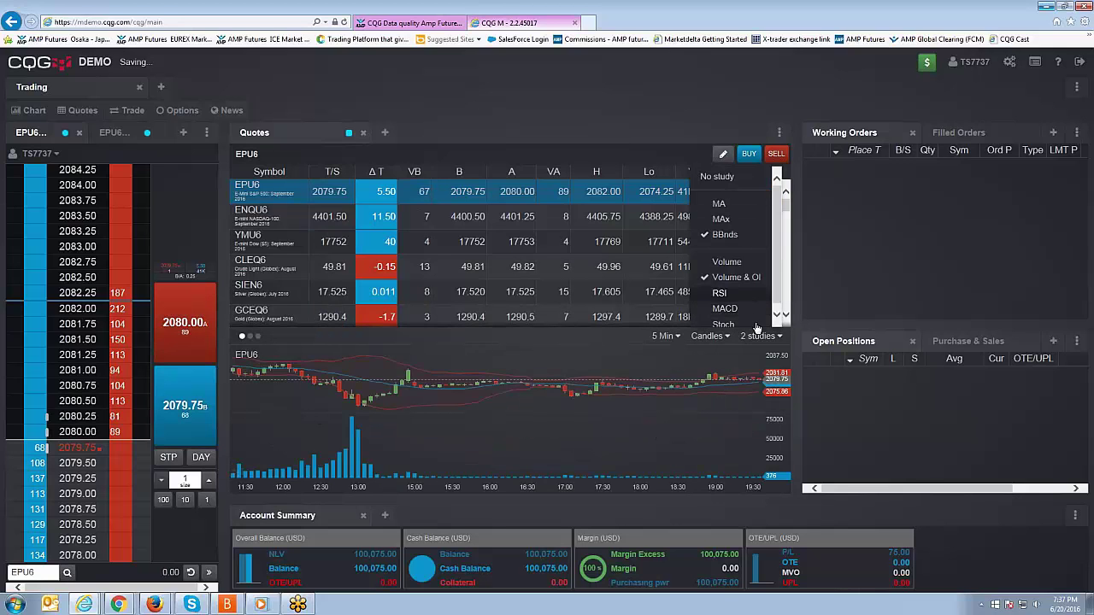
click(730, 294)
click(767, 337)
click(748, 325)
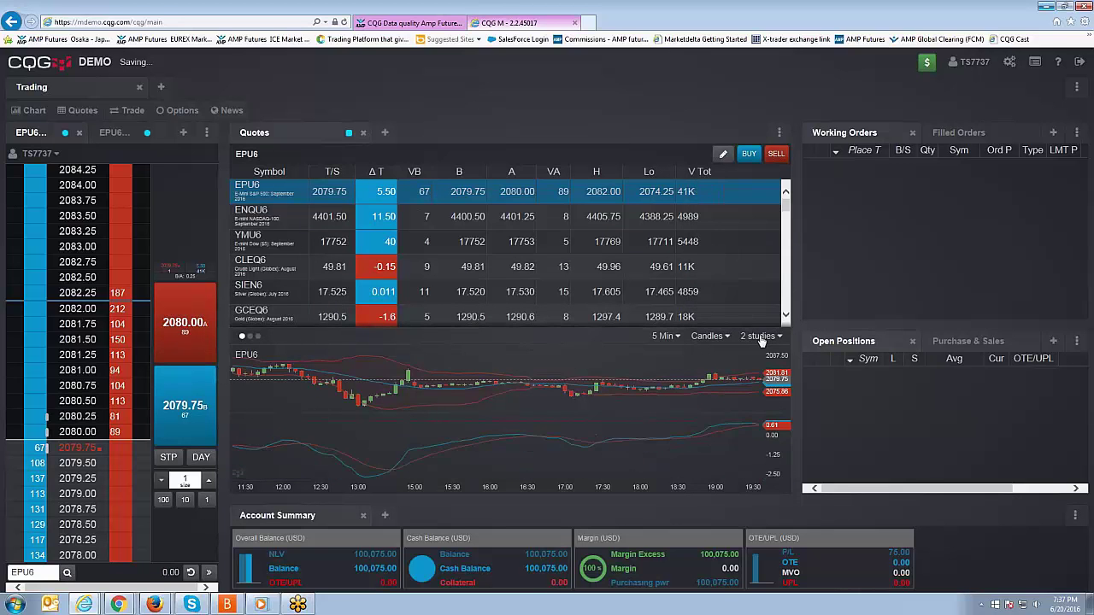
click(767, 337)
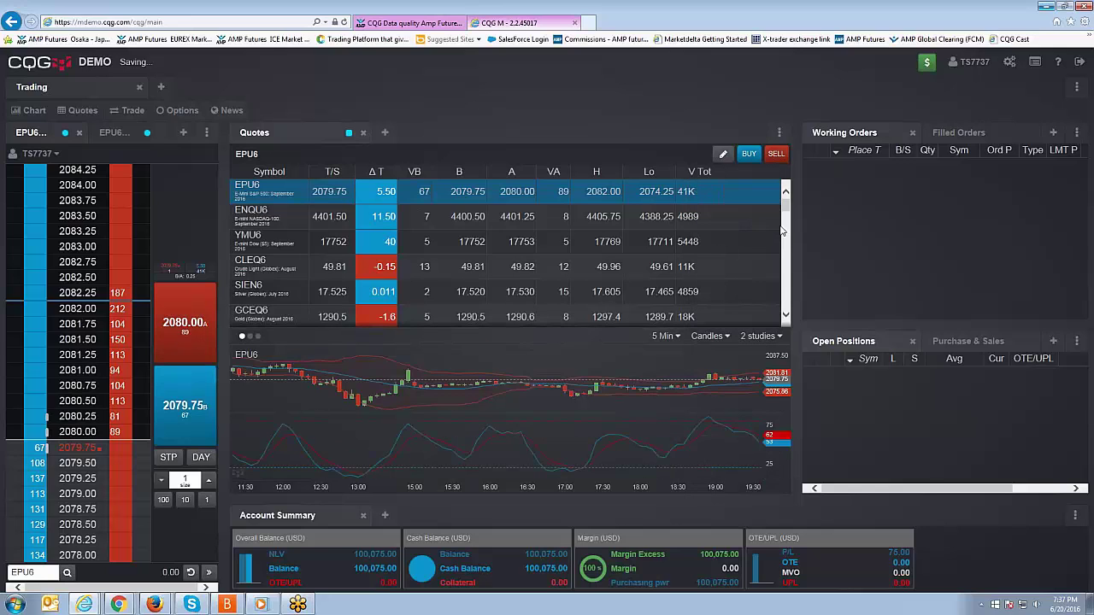
click(768, 338)
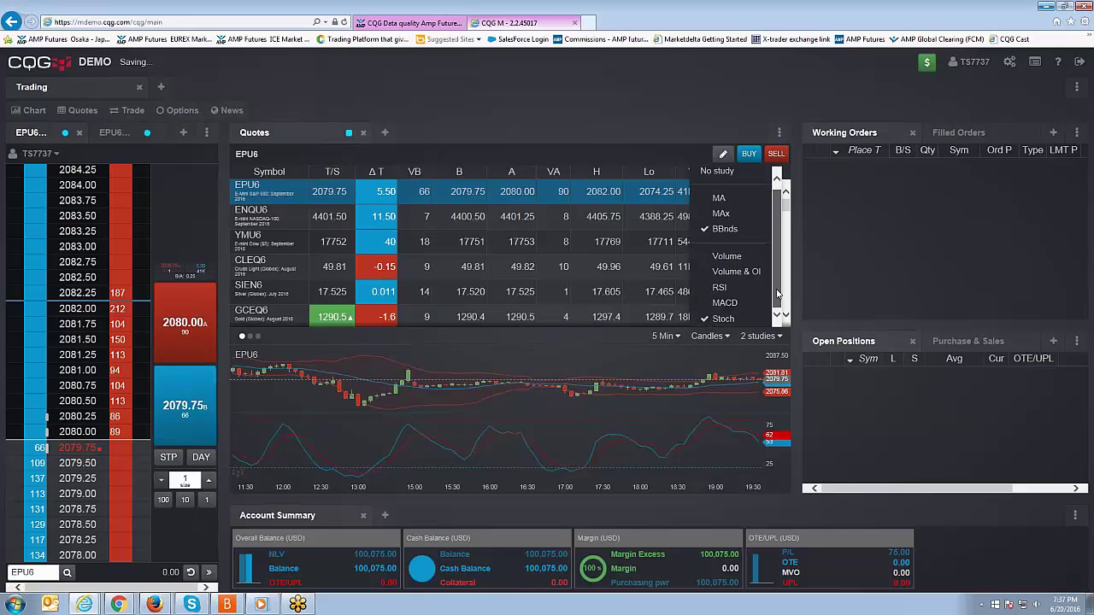
scroll(735, 231, down, 1)
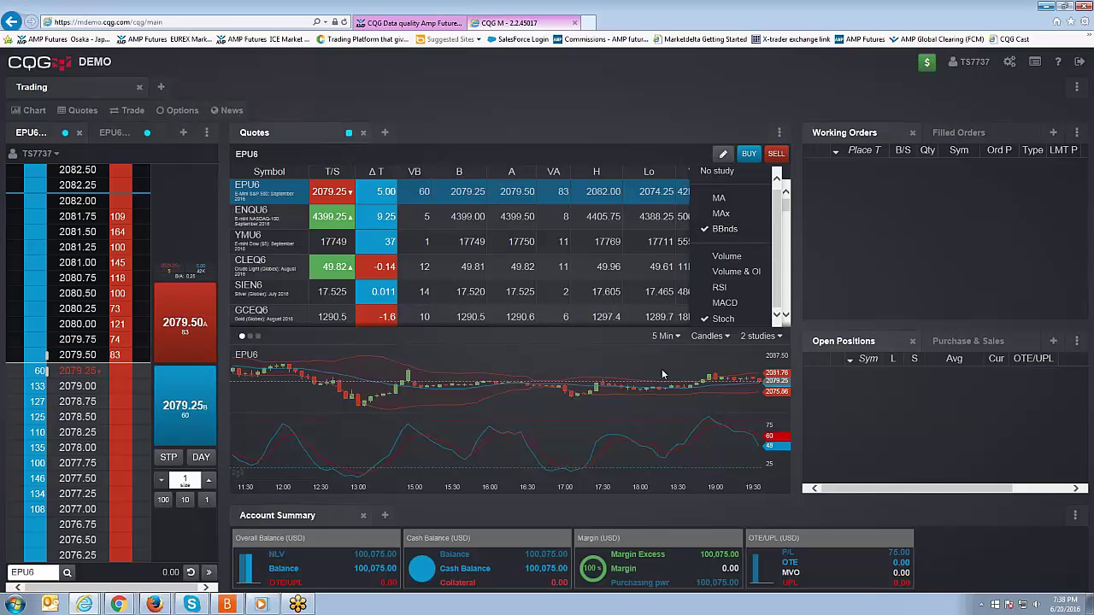
click(752, 342)
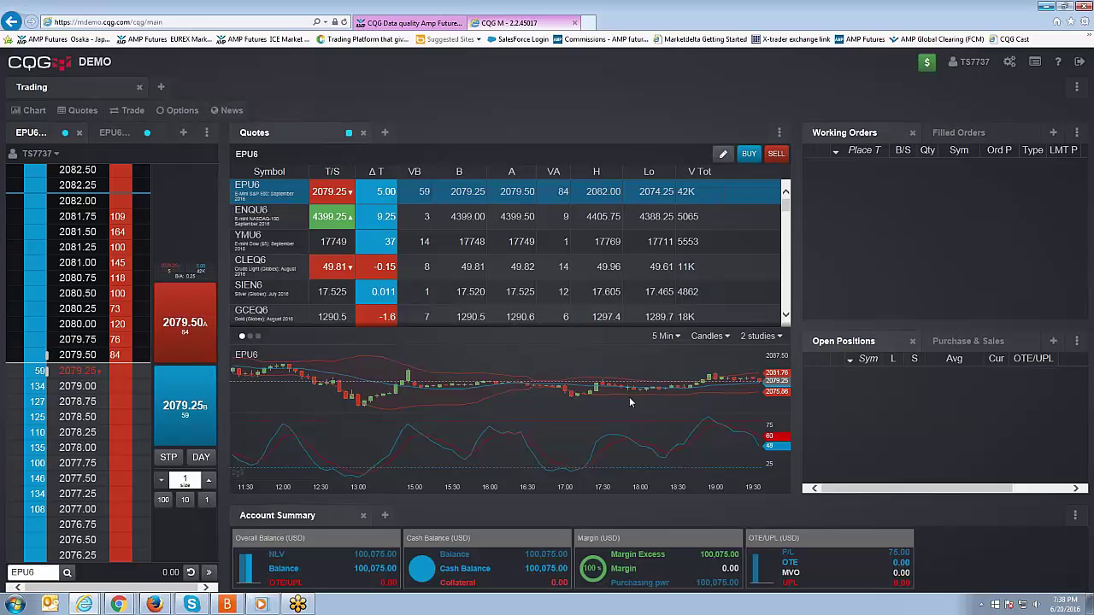
Step: Set the EPU6 traded volume comparison's interval to 10 Min and leave it for another chart view
click(249, 337)
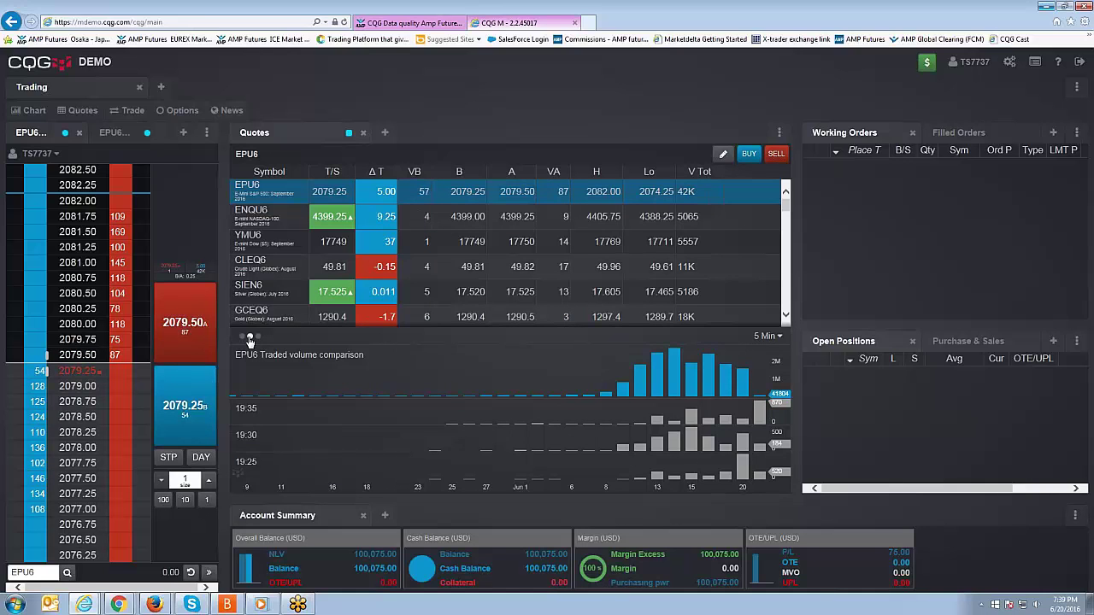
click(766, 336)
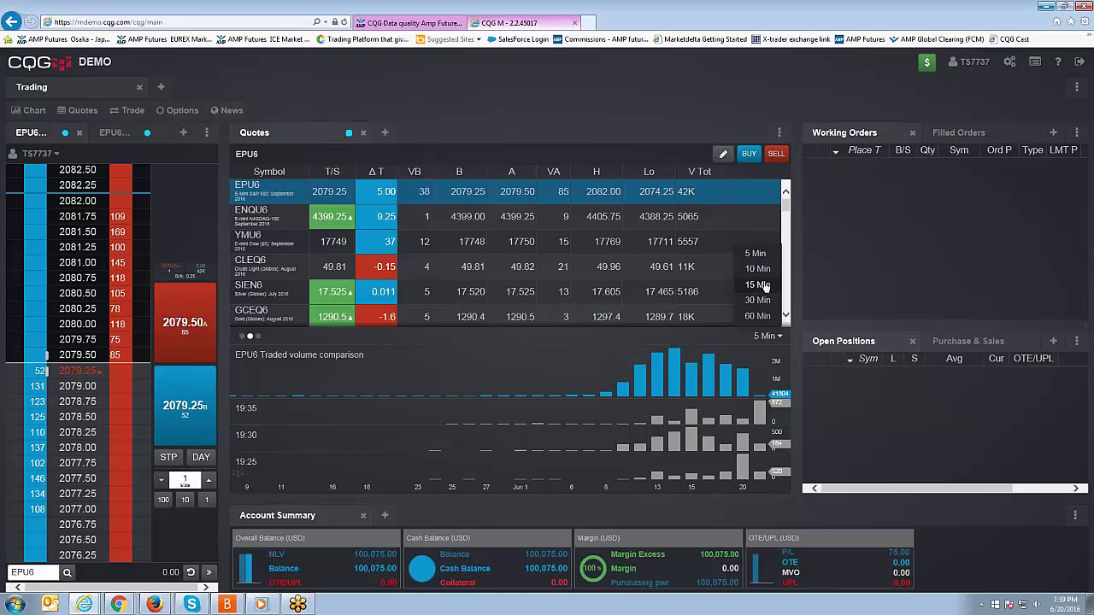
click(758, 270)
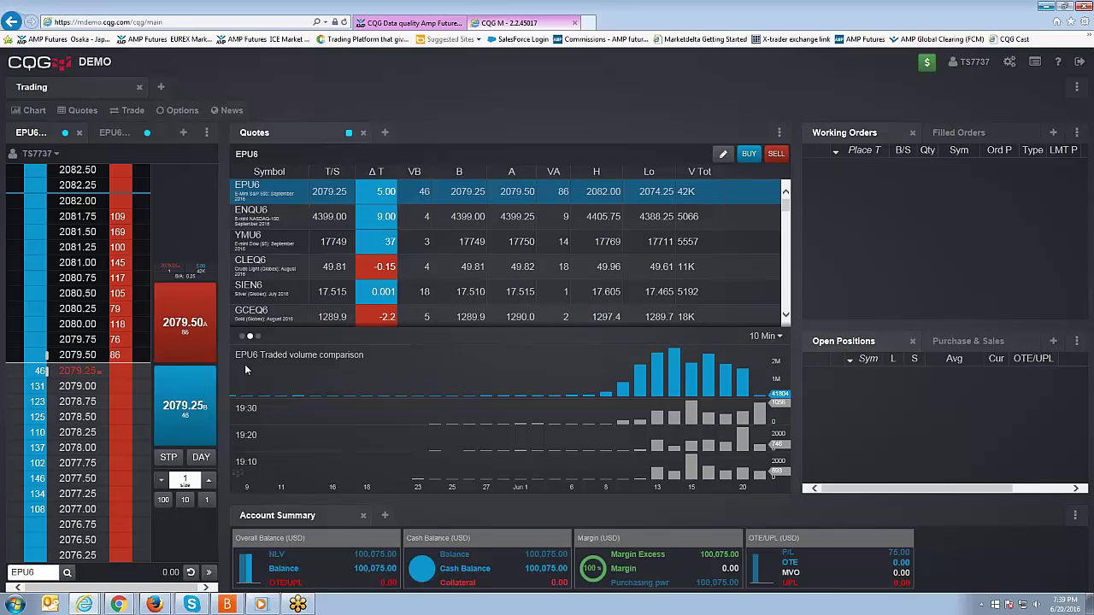
click(256, 336)
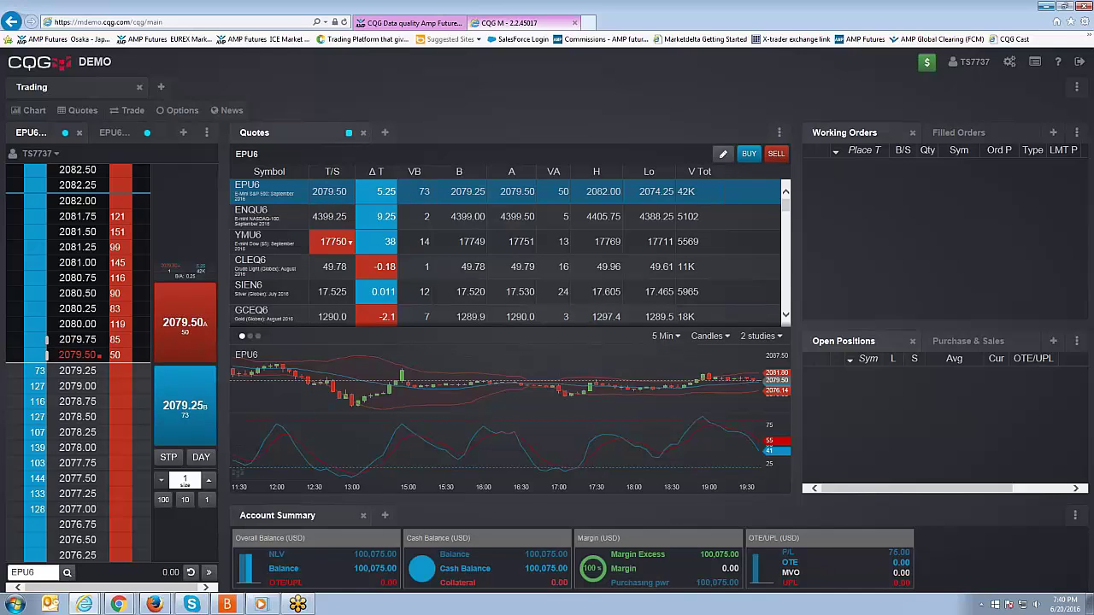
Step: Add a Candles chart widget for the symbol EPU6 beside the Quotes widget
click(384, 132)
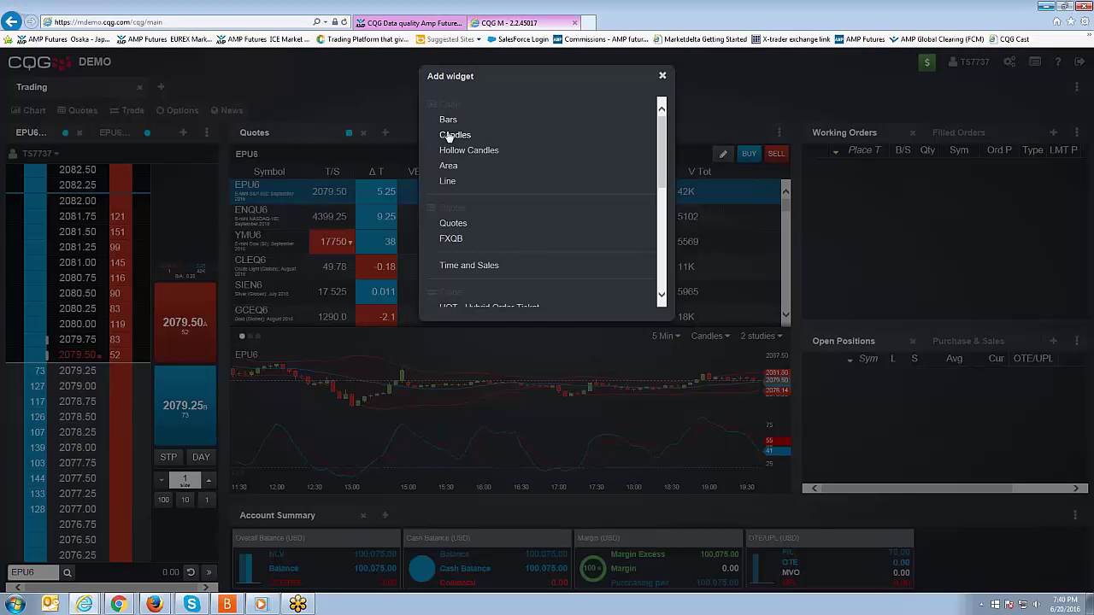
click(454, 137)
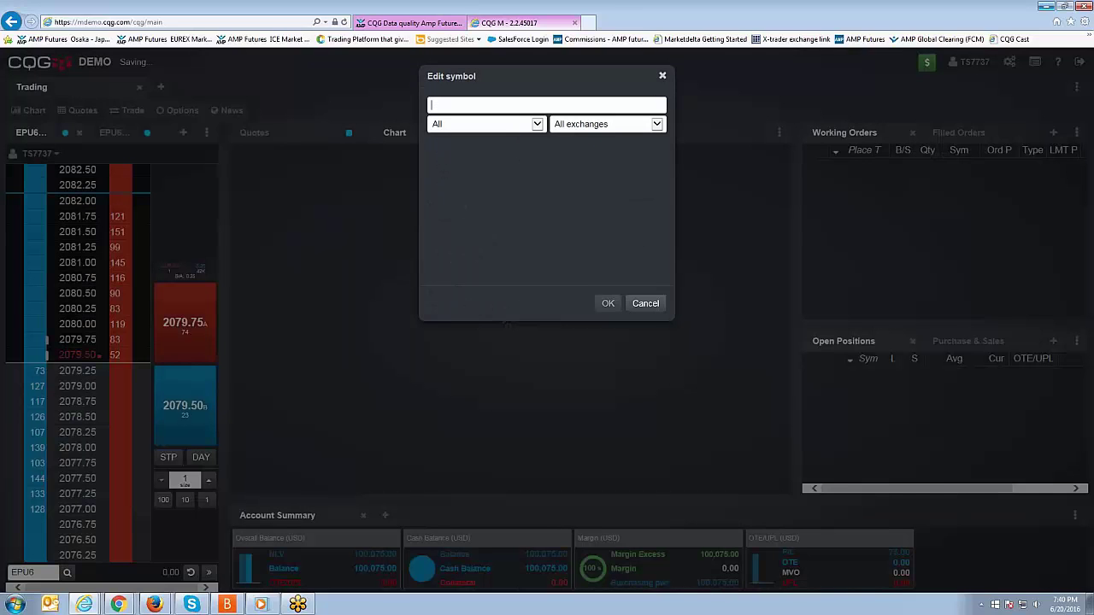
text(EPU6)
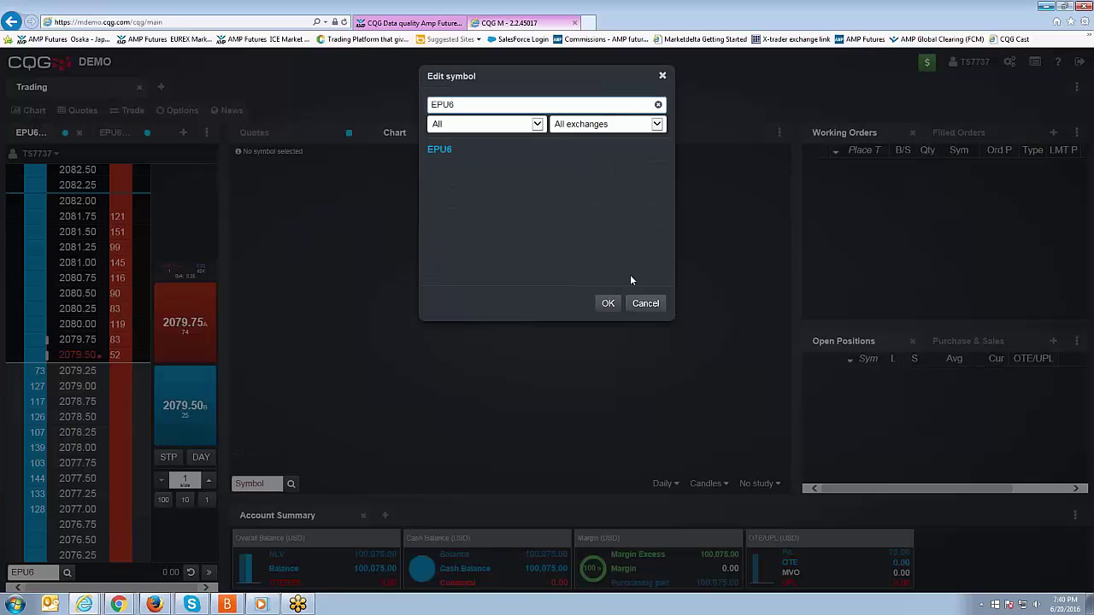
click(608, 304)
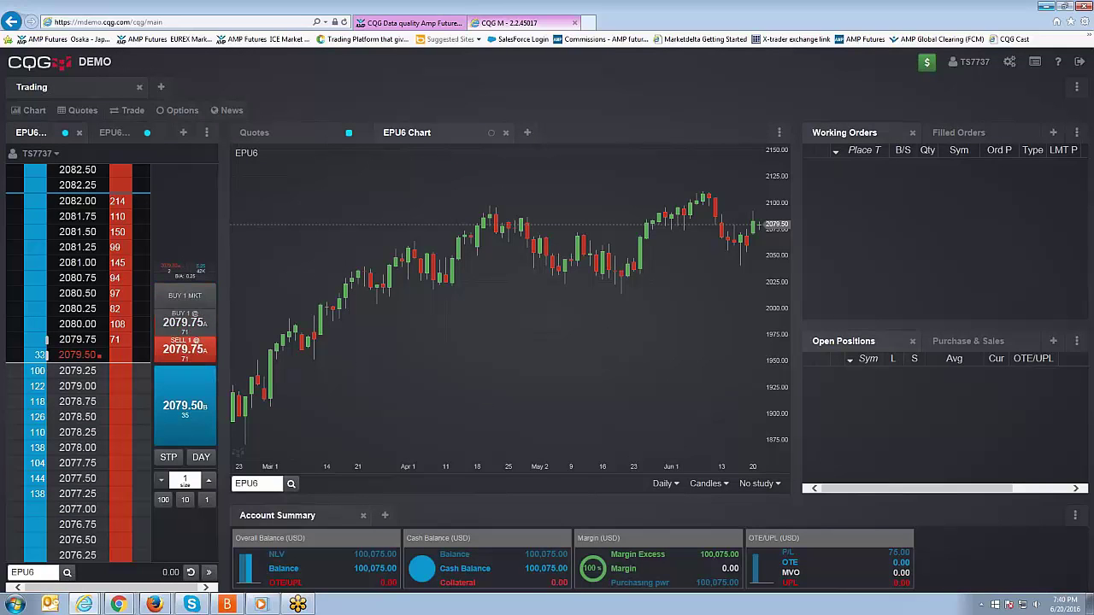
Step: Create a new empty page named 6-20-2016 alongside the Trading page
click(160, 89)
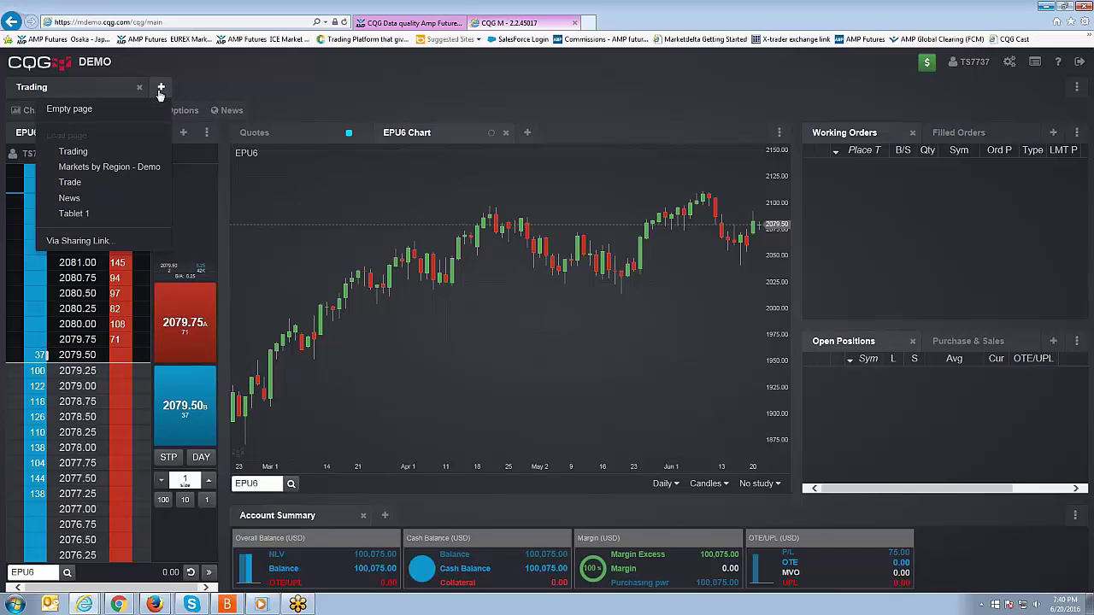
click(85, 111)
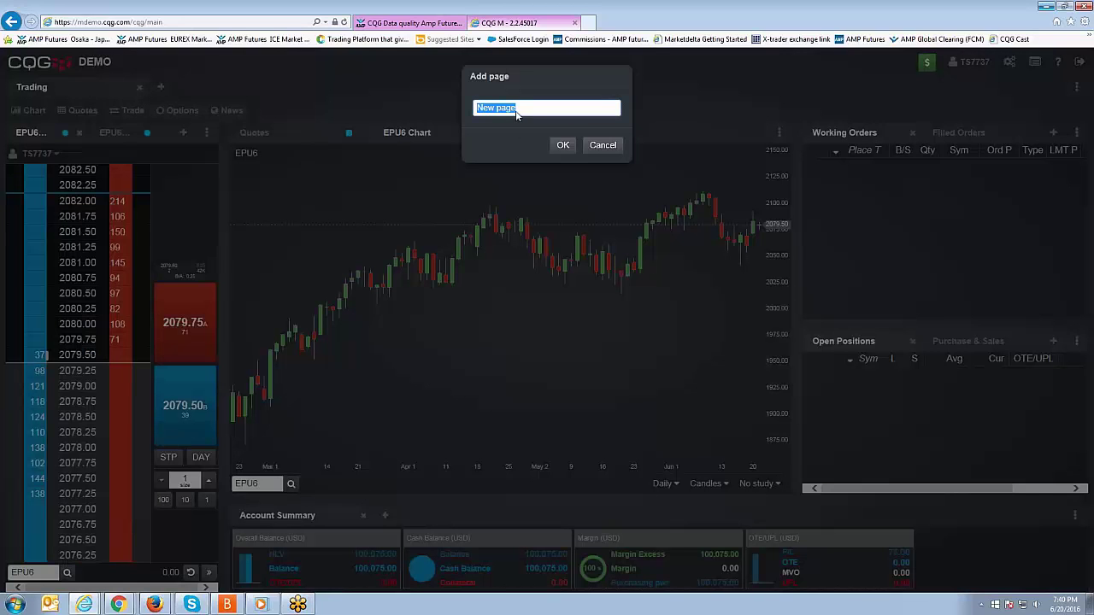
key(BackSpace)
text(6-20-2016)
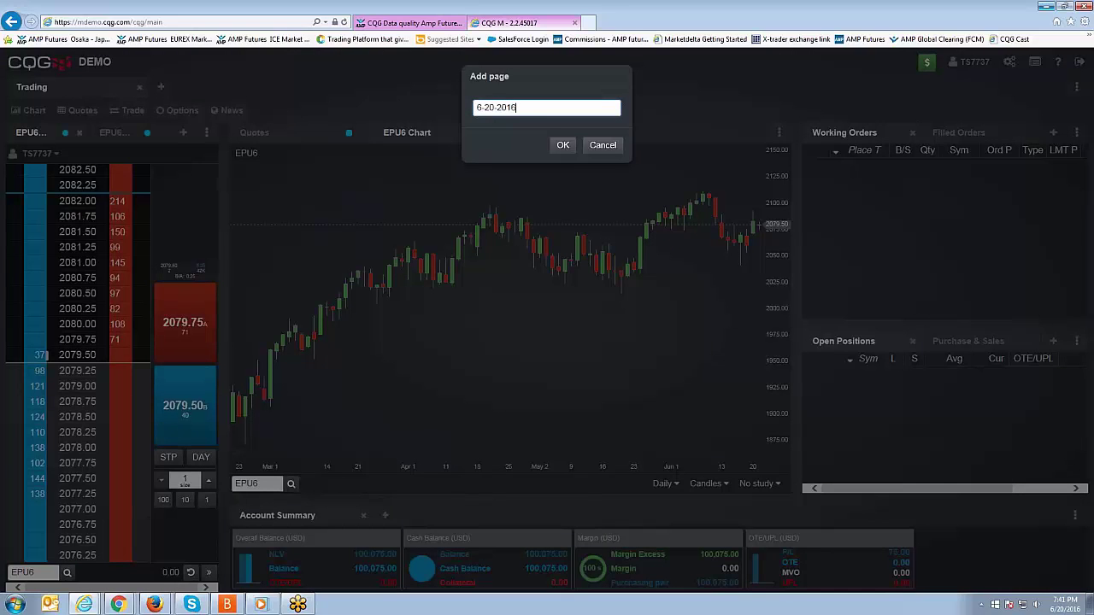
click(561, 144)
Step: Add a candle chart widget for the symbol EPU6 to the empty 6-20-2016 page
click(550, 368)
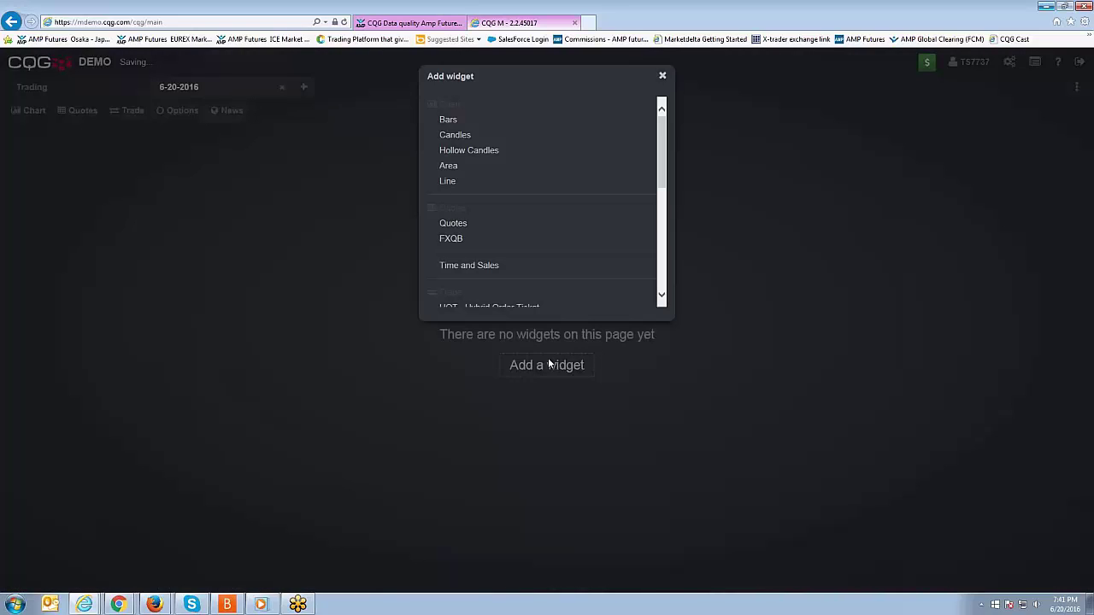
click(445, 146)
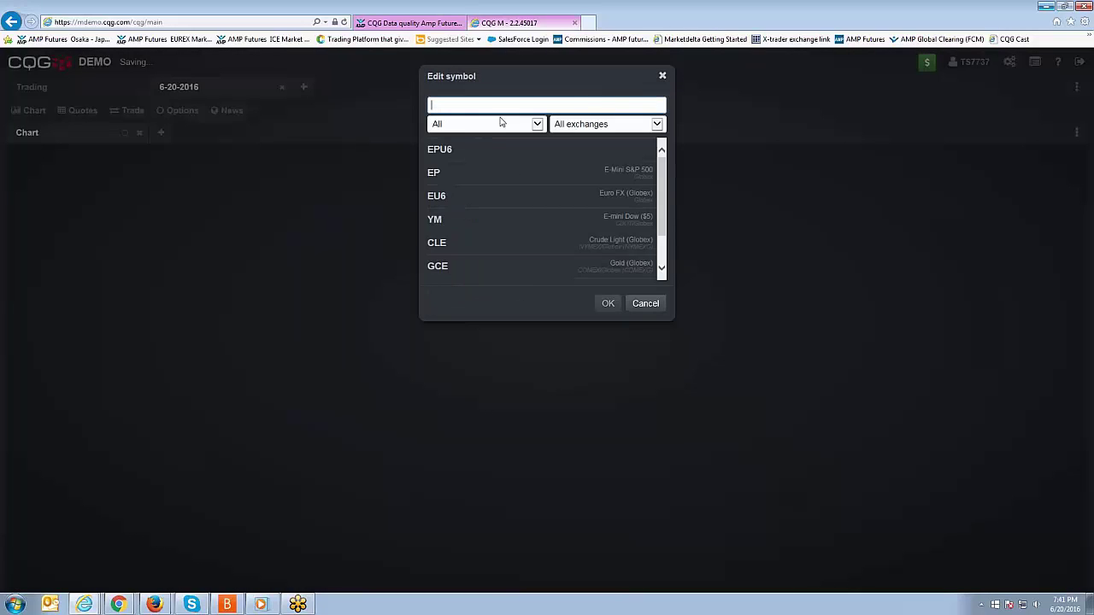
text(EPU6)
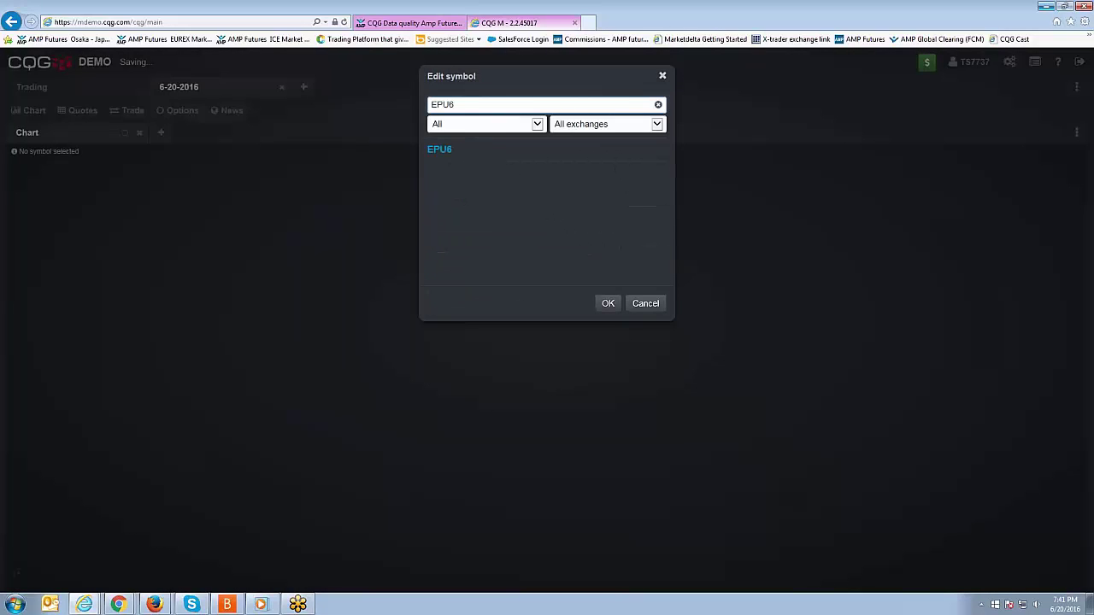
click(608, 305)
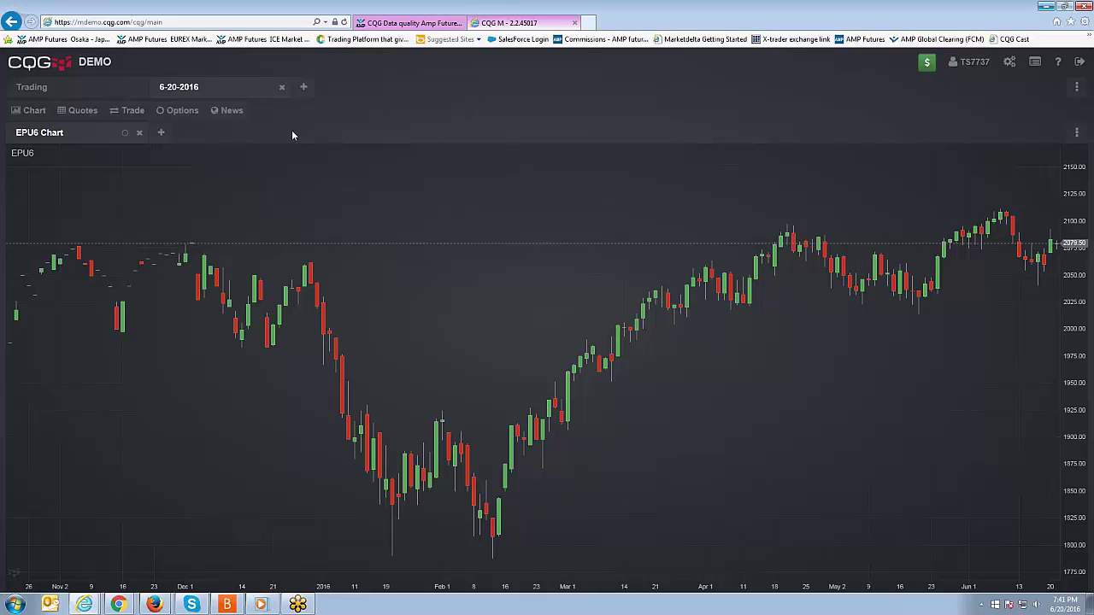
Step: Return to the Trading page and bring up its Quotes widget in place of the EPU6 chart
click(123, 88)
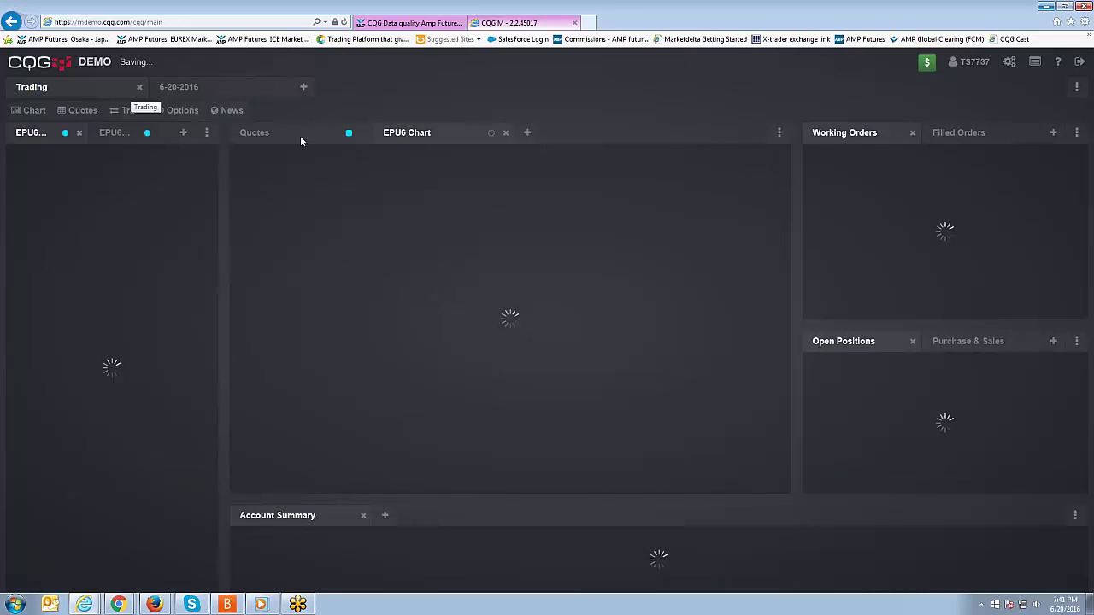
click(300, 140)
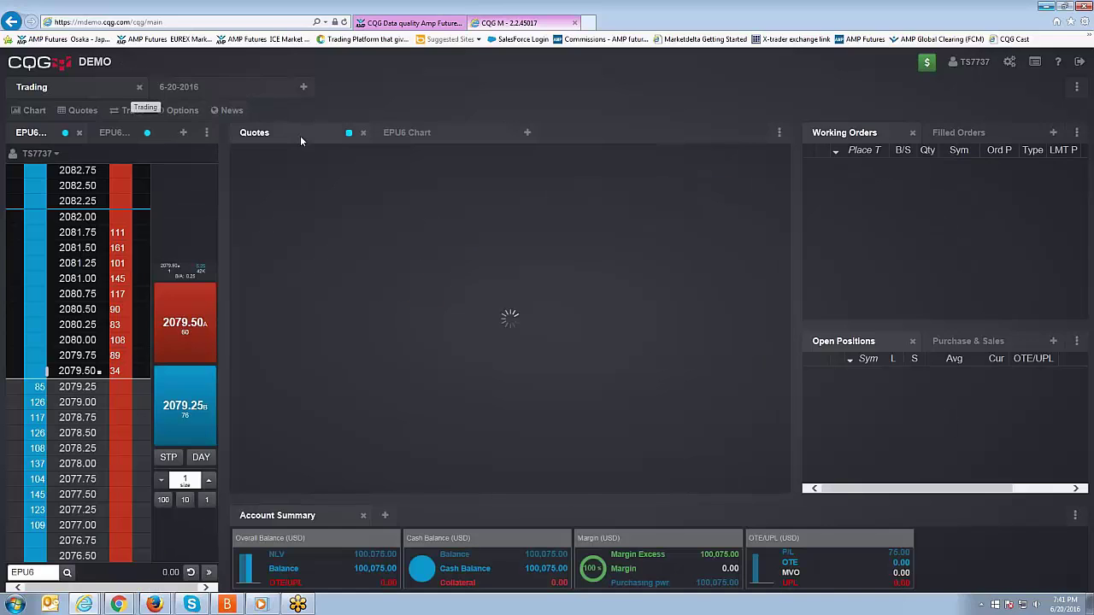